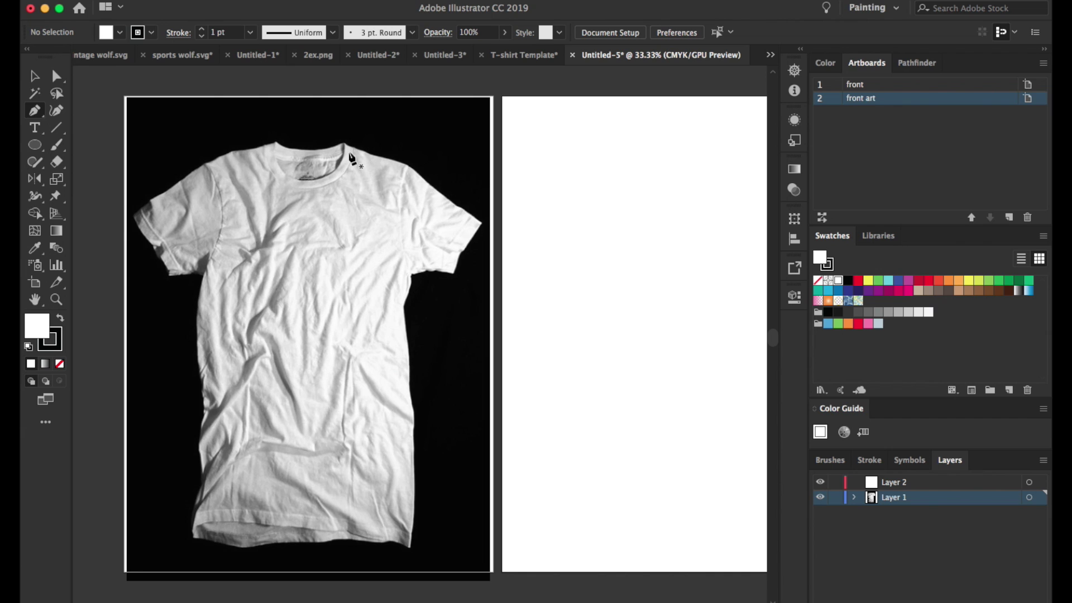
Begin the no-fill Pen outline at the sleeve tip and trace along the sleeve edge.
{"action": "scroll", "coordinate": [137, 220], "scroll_direction": "up", "scroll_amount": 5}
{"action": "left_click", "coordinate": [141, 231]}
{"action": "left_click", "coordinate": [134, 219]}
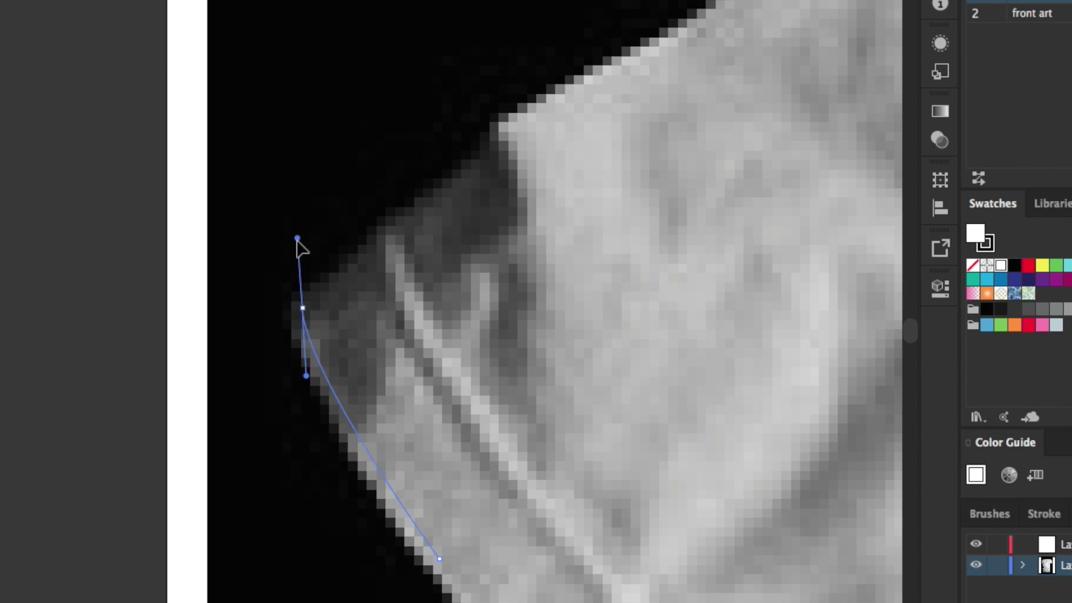
{"action": "left_click", "coordinate": [144, 211]}
{"action": "key", "text": "slash"}
{"action": "left_click", "coordinate": [646, 52]}
{"action": "scroll", "coordinate": [613, 61], "scroll_direction": "right", "scroll_amount": 5}
{"action": "left_click", "coordinate": [608, 61]}
{"action": "scroll", "coordinate": [669, 101], "scroll_direction": "up", "scroll_amount": 5}
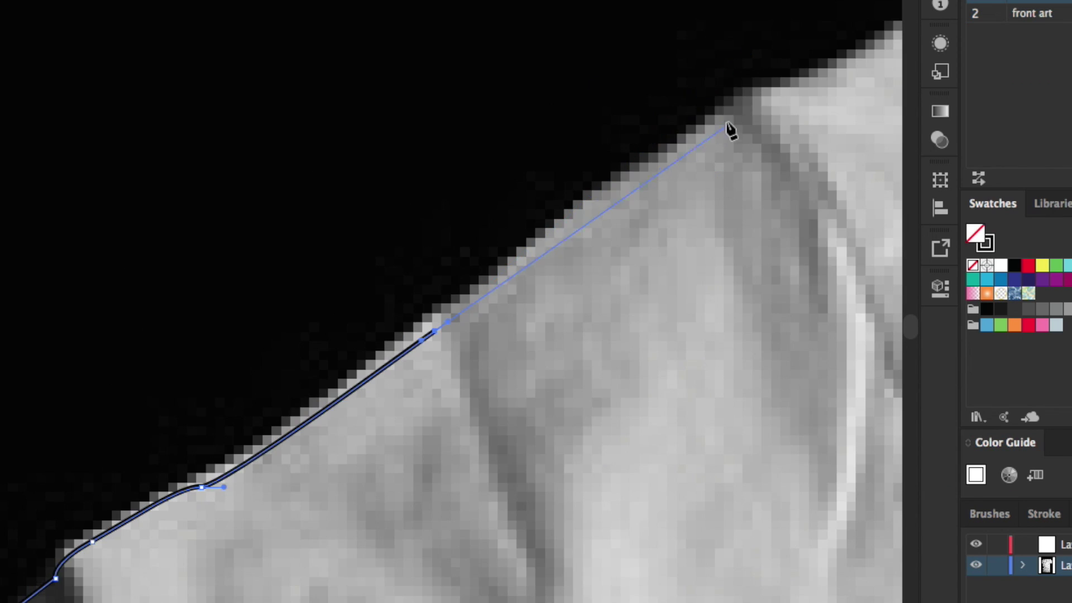
{"action": "left_click", "coordinate": [728, 117]}
{"action": "left_click_drag", "start_coordinate": [782, 94], "coordinate": [819, 96]}
{"action": "scroll", "coordinate": [612, 253], "scroll_direction": "right", "scroll_amount": 5}
Continue the outline across both shoulders and around the collar edge.
{"action": "left_click", "coordinate": [612, 253]}
{"action": "scroll", "coordinate": [642, 254], "scroll_direction": "right", "scroll_amount": 3}
{"action": "left_click", "coordinate": [672, 256]}
{"action": "scroll", "coordinate": [672, 256], "scroll_direction": "right", "scroll_amount": 3}
{"action": "left_click", "coordinate": [696, 244]}
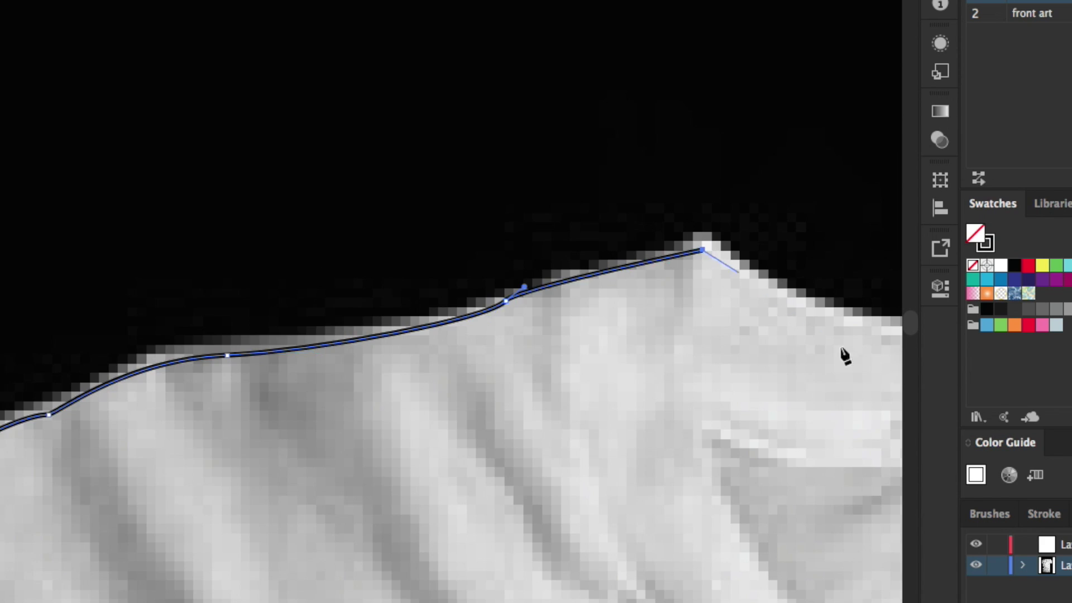
{"action": "scroll", "coordinate": [842, 354], "scroll_direction": "right", "scroll_amount": 10}
{"action": "left_click_drag", "start_coordinate": [248, 268], "coordinate": [337, 268]}
{"action": "scroll", "coordinate": [696, 271], "scroll_direction": "right", "scroll_amount": 3}
{"action": "left_click", "coordinate": [747, 186]}
{"action": "scroll", "coordinate": [748, 190], "scroll_direction": "right", "scroll_amount": 5}
{"action": "left_click", "coordinate": [747, 234]}
{"action": "scroll", "coordinate": [749, 240], "scroll_direction": "right", "scroll_amount": 8}
{"action": "left_click", "coordinate": [648, 276]}
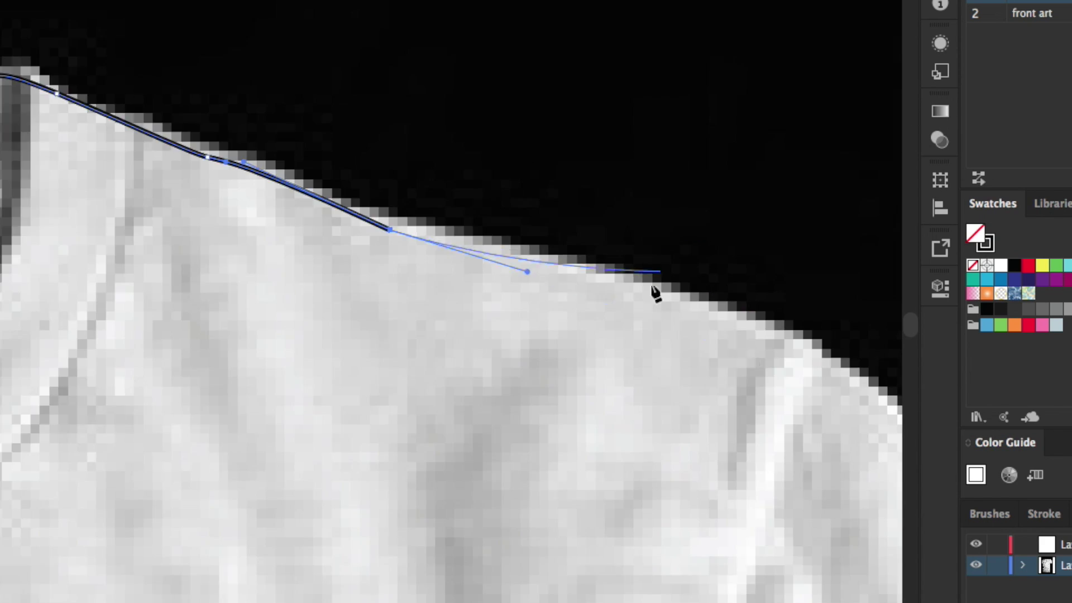
{"action": "scroll", "coordinate": [653, 292], "scroll_direction": "right", "scroll_amount": 5}
{"action": "left_click", "coordinate": [595, 258]}
{"action": "scroll", "coordinate": [625, 335], "scroll_direction": "right", "scroll_amount": 3}
Trace down the other sleeve, the shirt's side and underarm, close the path, and zoom to fit.
{"action": "left_click", "coordinate": [653, 385]}
{"action": "scroll", "coordinate": [669, 447], "scroll_direction": "right", "scroll_amount": 5}
{"action": "left_click", "coordinate": [575, 446]}
{"action": "scroll", "coordinate": [725, 391], "scroll_direction": "right", "scroll_amount": 5}
{"action": "left_click", "coordinate": [802, 203]}
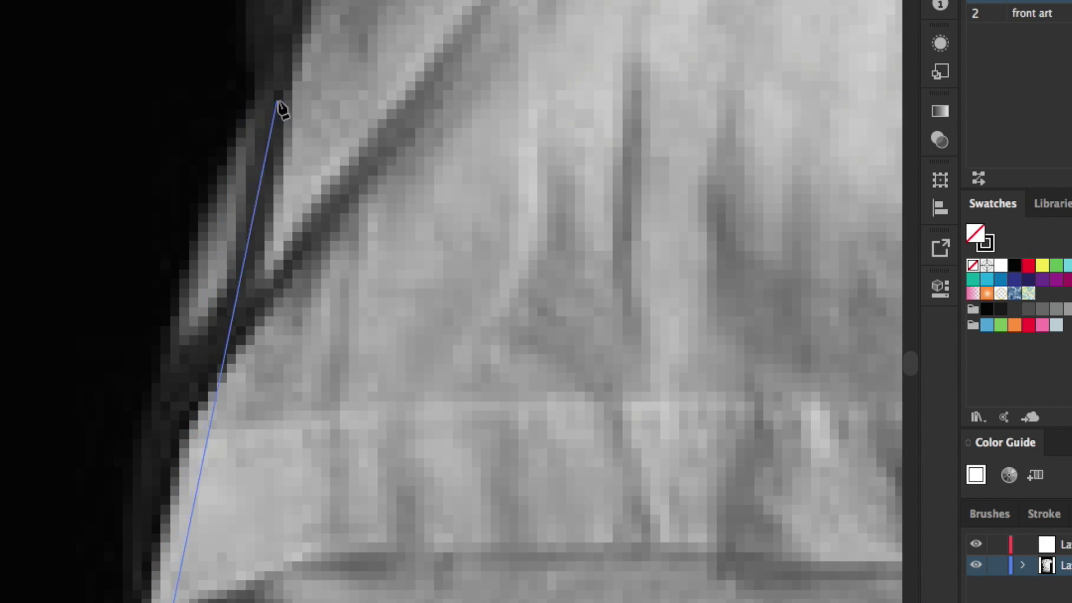
{"action": "left_click_drag", "start_coordinate": [323, 359], "coordinate": [346, 271]}
{"action": "scroll", "coordinate": [400, 84], "scroll_direction": "up", "scroll_amount": 10}
{"action": "scroll", "coordinate": [424, 67], "scroll_direction": "left", "scroll_amount": 4}
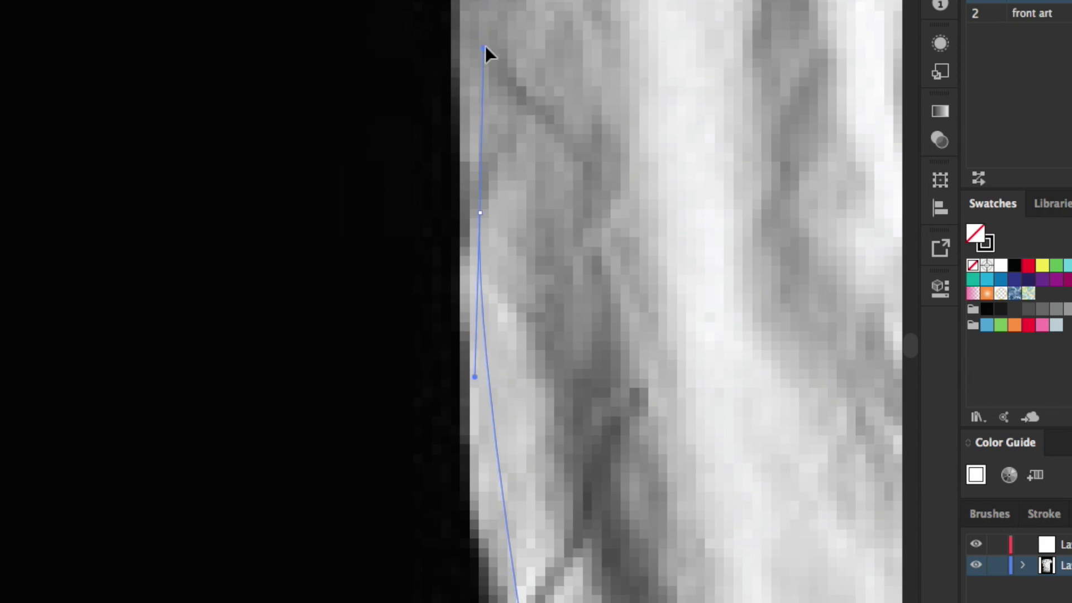
{"action": "left_click_drag", "start_coordinate": [580, 170], "coordinate": [590, 148]}
{"action": "left_click", "coordinate": [474, 105]}
{"action": "left_click", "coordinate": [143, 159]}
{"action": "scroll", "coordinate": [143, 156], "scroll_direction": "up", "scroll_amount": 5}
{"action": "scroll", "coordinate": [84, 128], "scroll_direction": "up", "scroll_amount": 6}
{"action": "left_click", "coordinate": [132, 216]}
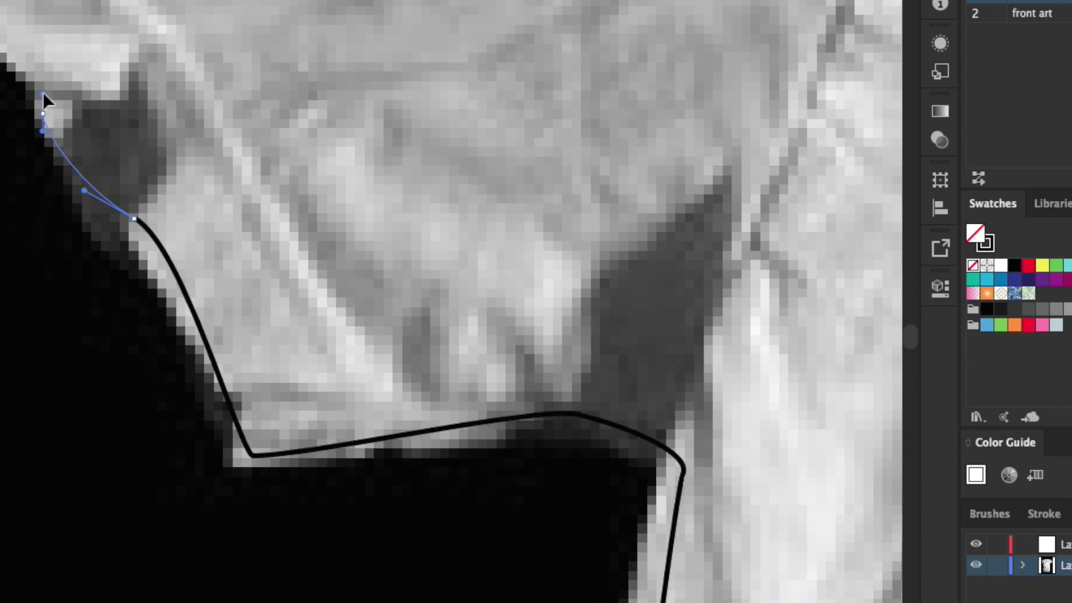
{"action": "scroll", "coordinate": [43, 101], "scroll_direction": "up", "scroll_amount": 5}
{"action": "left_click", "coordinate": [106, 120]}
{"action": "key", "text": "super+0"}
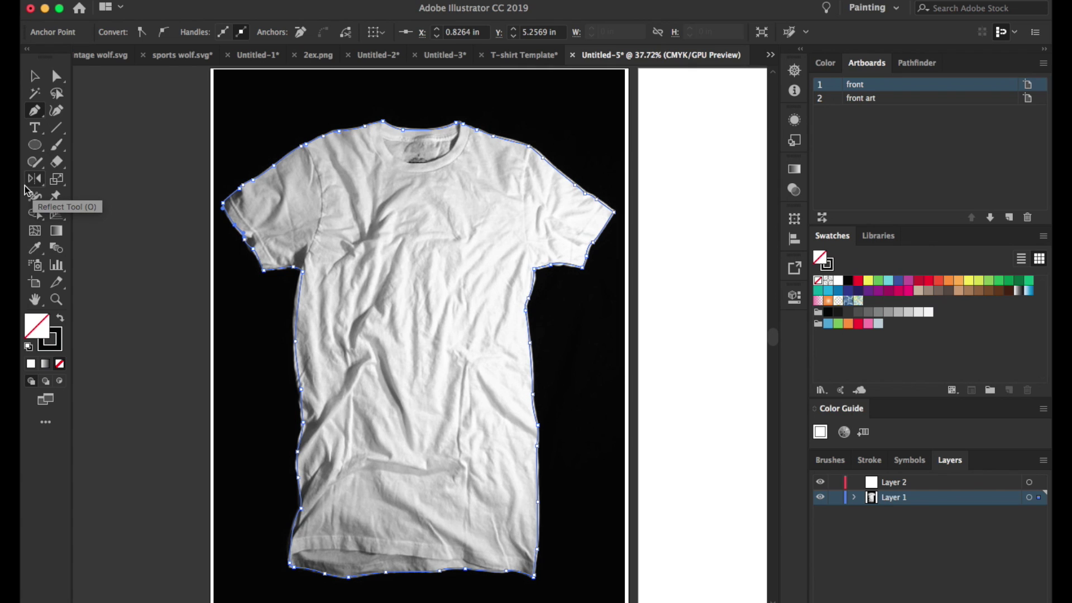
Fill the traced shirt outline with black and lock its <Path> in Layer 1.
{"action": "left_click", "coordinate": [60, 318]}
{"action": "left_click", "coordinate": [853, 496]}
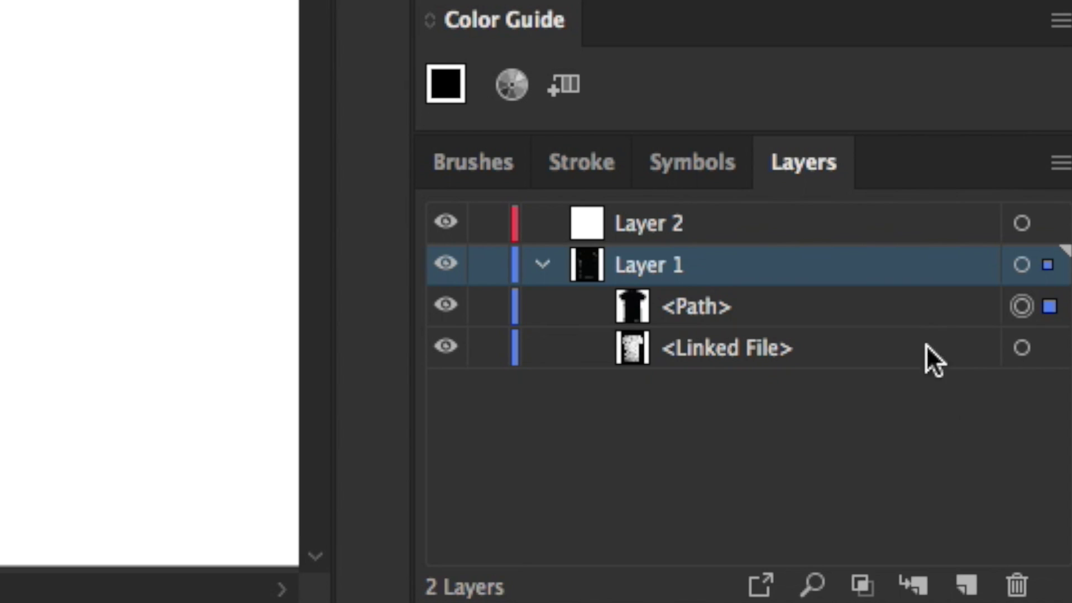
{"action": "left_click", "coordinate": [962, 306]}
{"action": "left_click", "coordinate": [488, 307]}
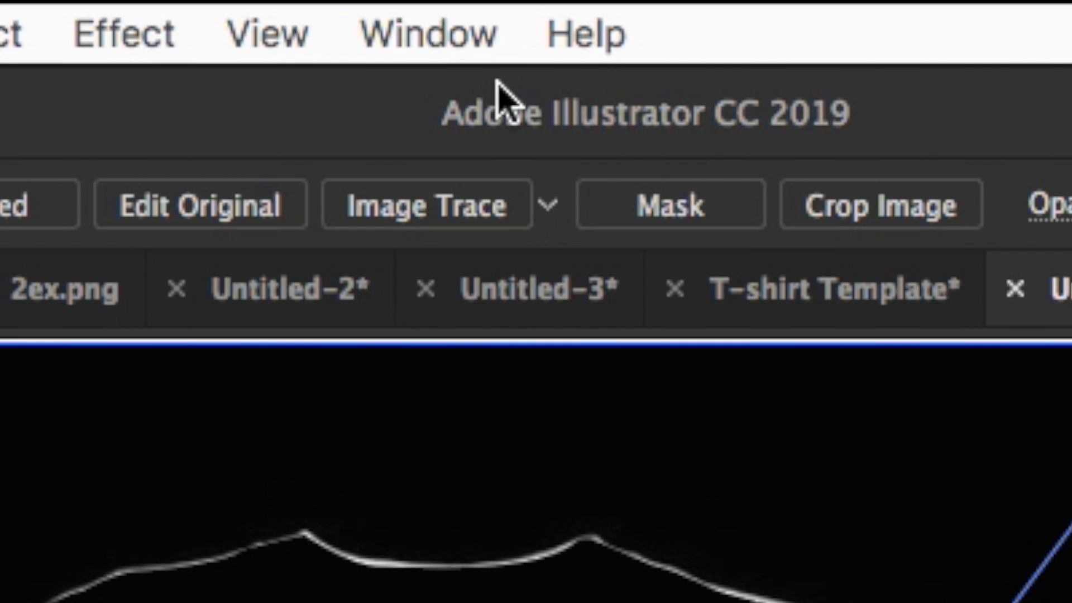
Apply the shirt outline as an inverted opacity mask on the photo in the Transparency panel.
{"action": "left_click", "coordinate": [426, 34]}
{"action": "left_click", "coordinate": [352, 540]}
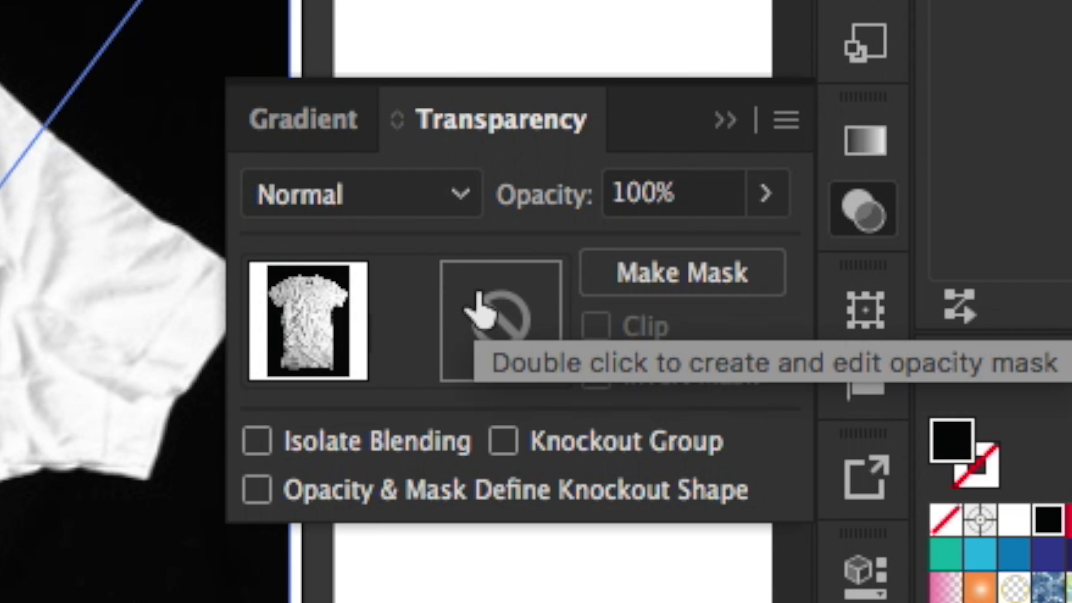
{"action": "left_click", "coordinate": [701, 279]}
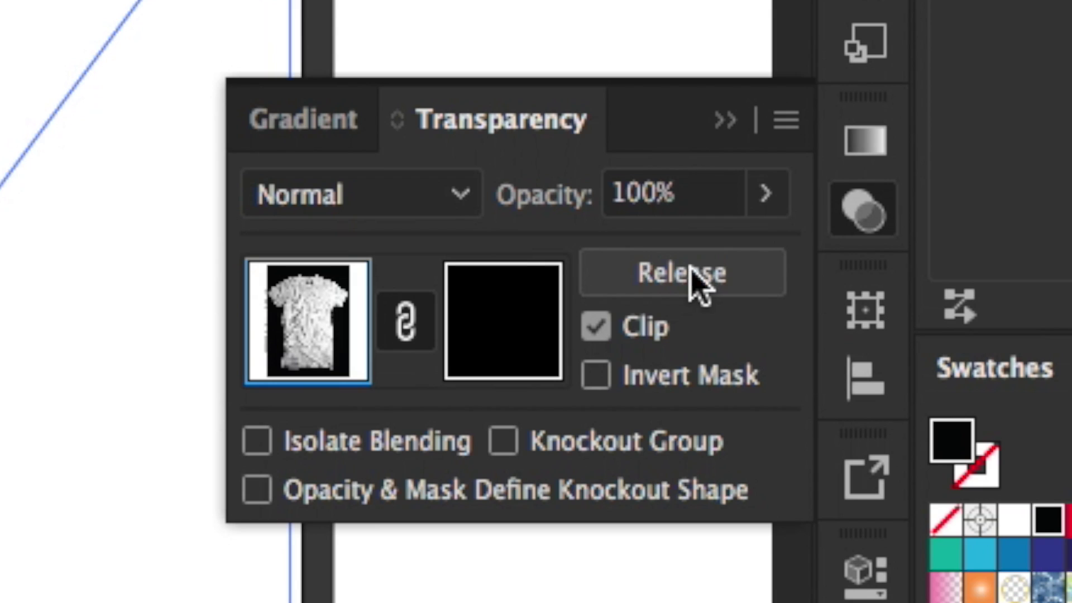
{"action": "left_click", "coordinate": [933, 217]}
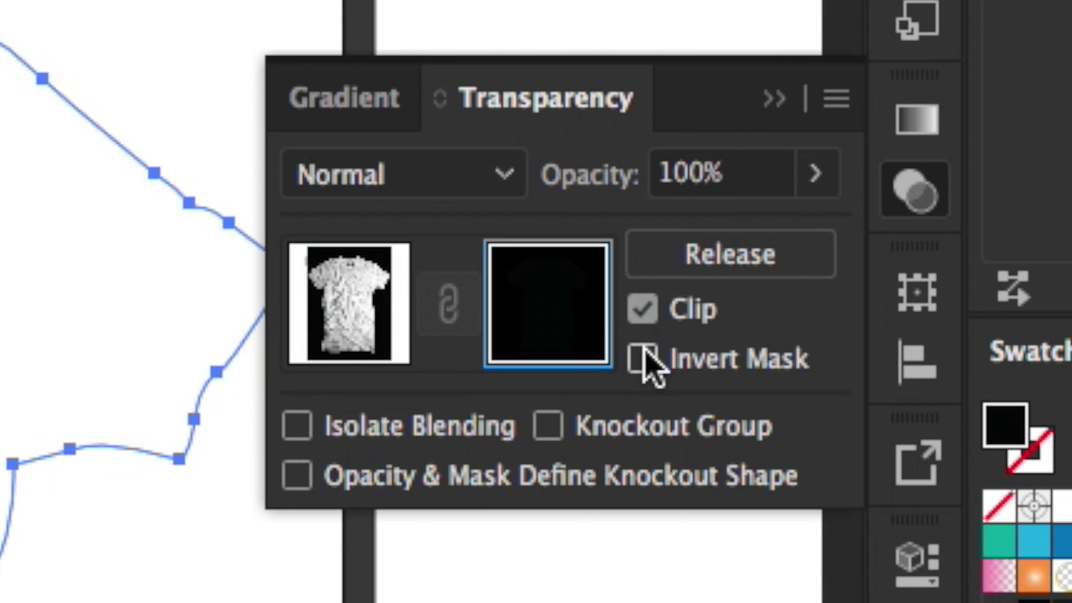
{"action": "left_click", "coordinate": [776, 163]}
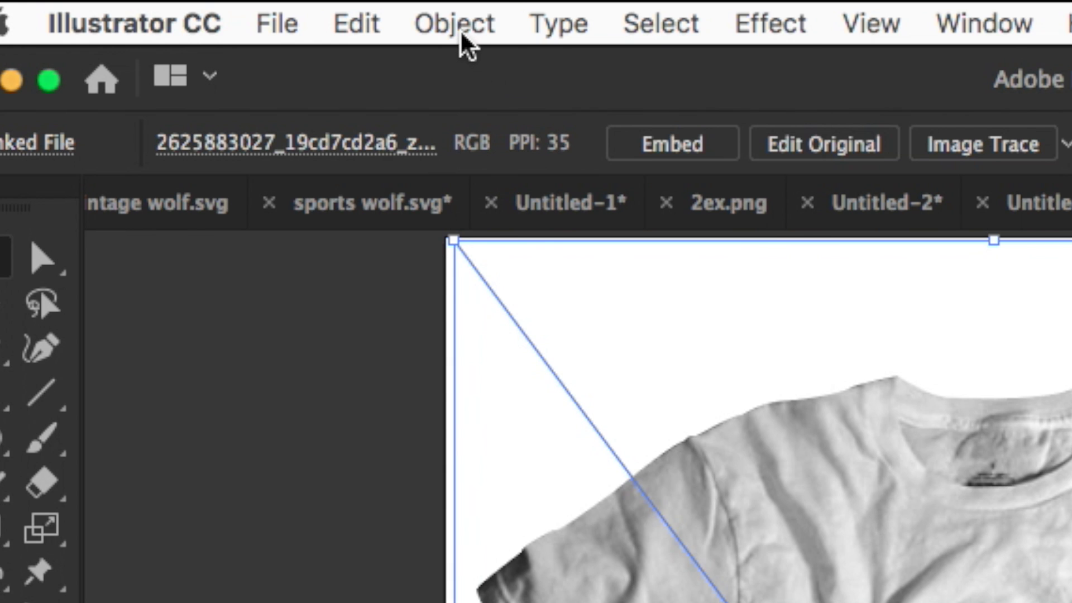
Rasterize the cut-out shirt with a transparent background and move it onto the left pasteboard.
{"action": "left_click", "coordinate": [215, 0]}
{"action": "left_click", "coordinate": [254, 218]}
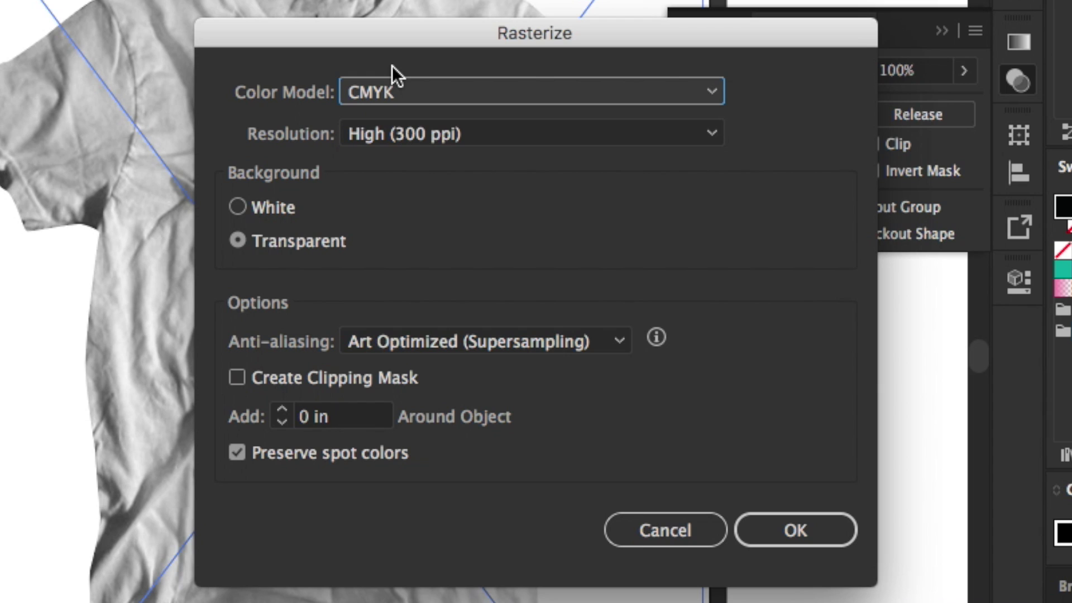
{"action": "left_click", "coordinate": [329, 237]}
{"action": "left_click", "coordinate": [842, 534]}
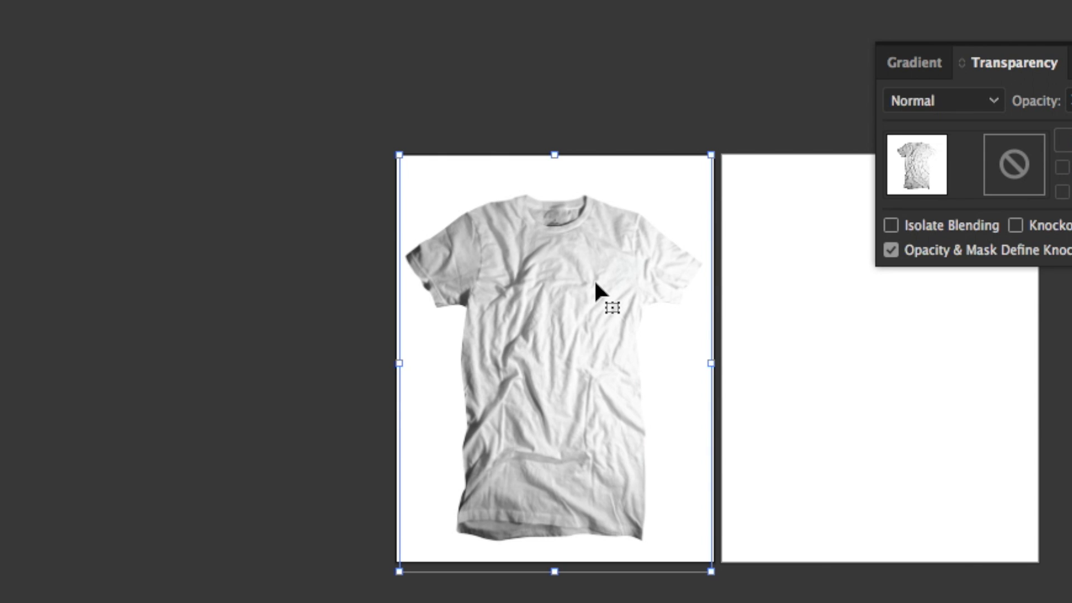
{"action": "left_click_drag", "start_coordinate": [595, 283], "coordinate": [229, 236]}
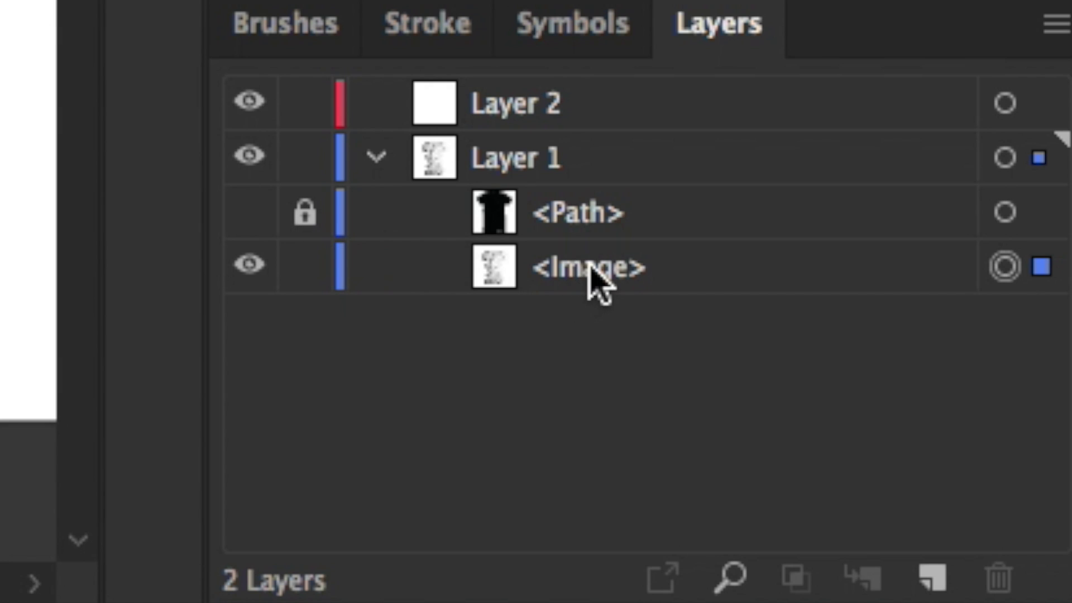
Rename the shirt image layer to 'tshirt'.
{"action": "left_click", "coordinate": [596, 283]}
{"action": "double_click", "coordinate": [589, 268]}
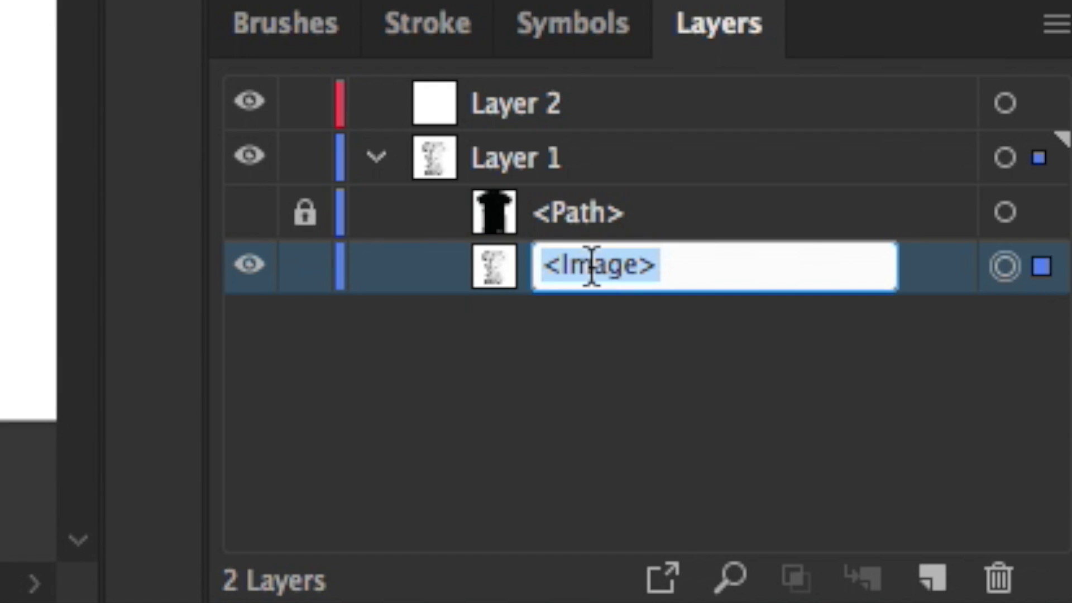
{"action": "type", "text": "tshirt"}
{"action": "key", "text": "Return"}
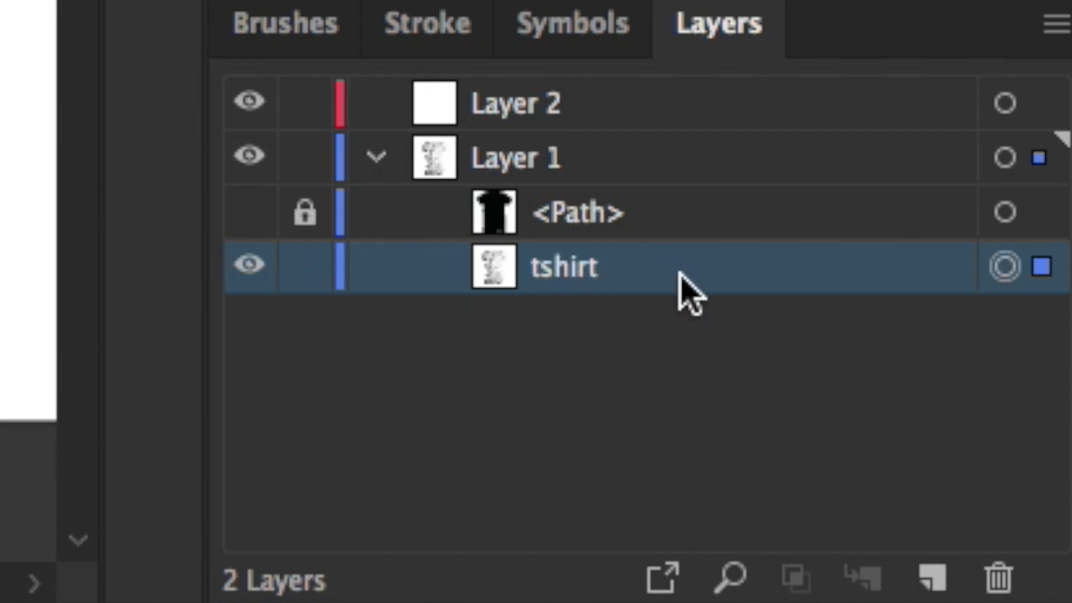
Duplicate the tshirt image and move the copy above the shirt <Path>.
{"action": "left_click", "coordinate": [642, 274], "text": "super"}
{"action": "left_click_drag", "start_coordinate": [605, 277], "coordinate": [933, 578]}
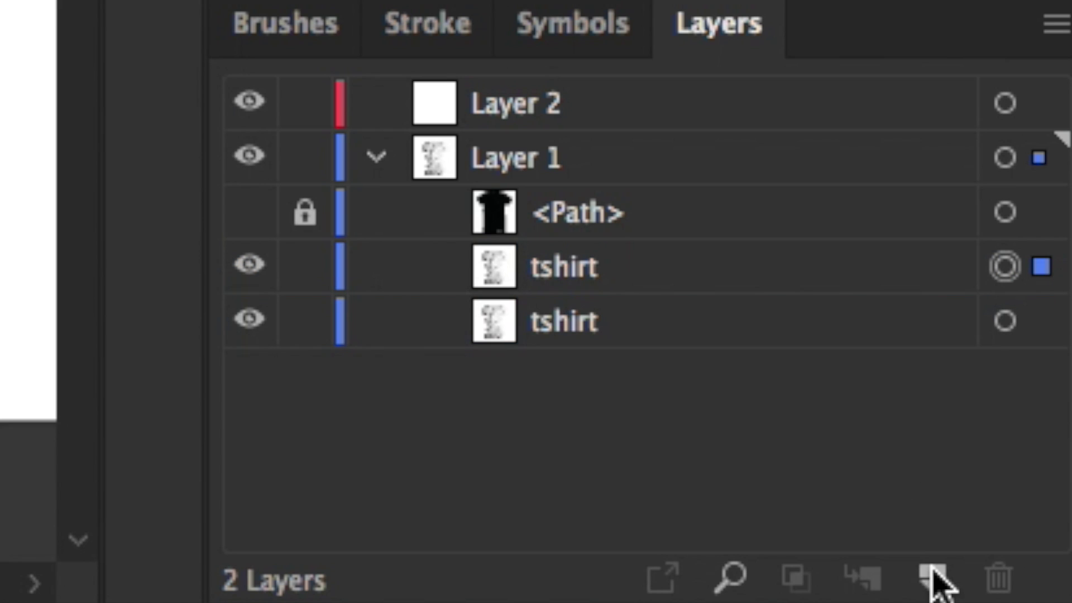
{"action": "left_click_drag", "start_coordinate": [627, 275], "coordinate": [636, 182]}
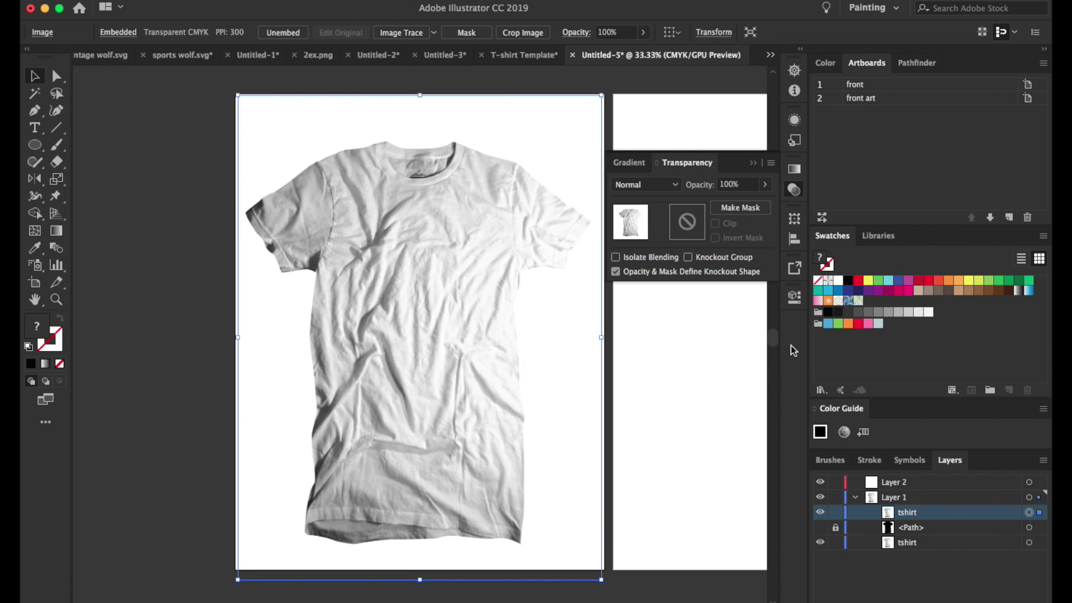
Set the top shirt photo to Multiply, then unlock, show and fill the shirt path red.
{"action": "left_click", "coordinate": [673, 185]}
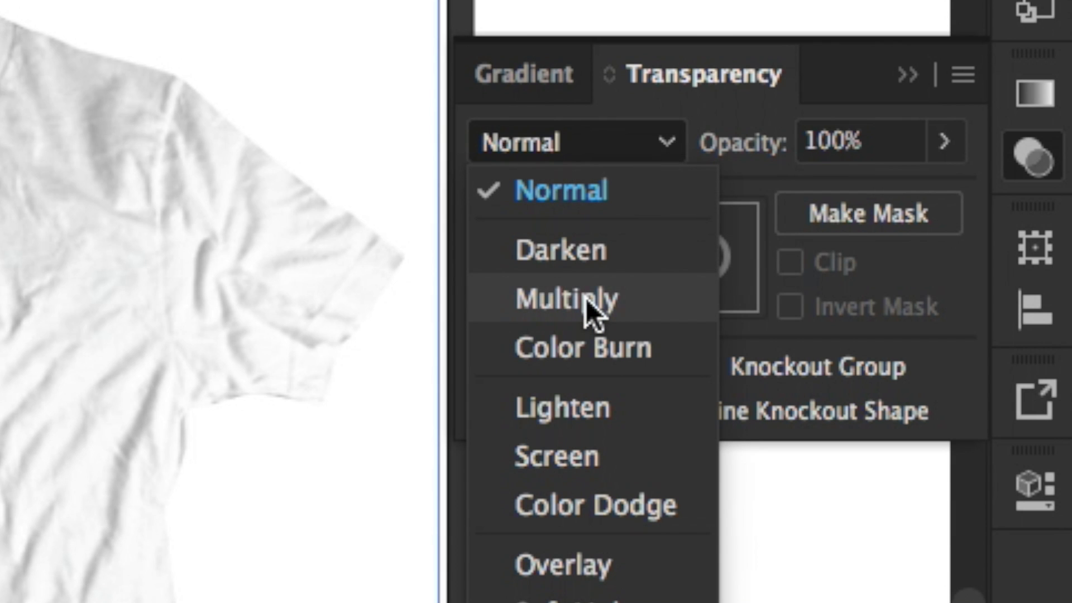
{"action": "left_click", "coordinate": [585, 298]}
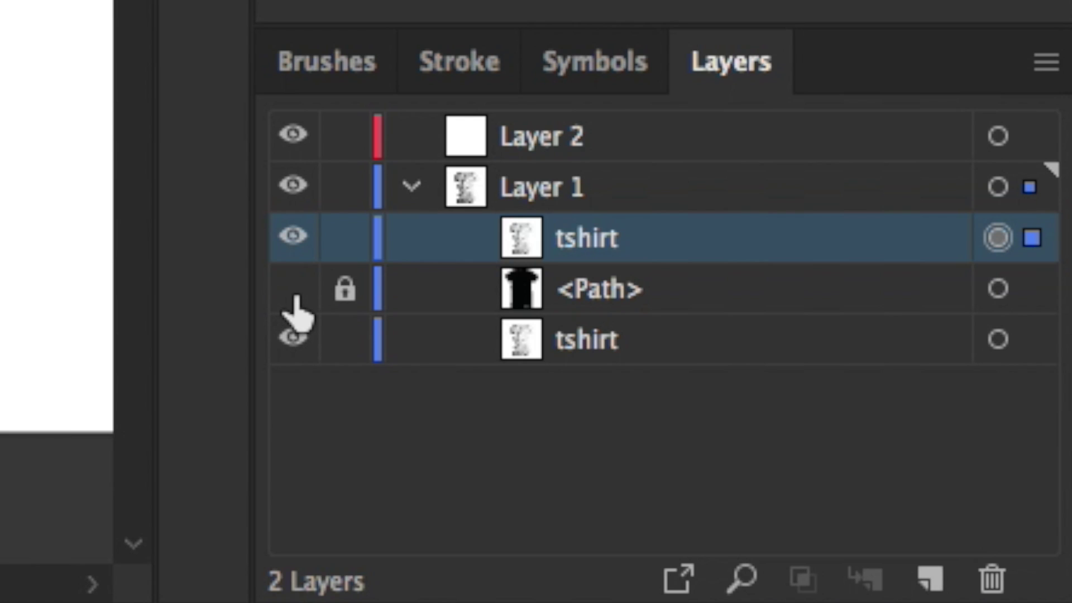
{"action": "left_click", "coordinate": [344, 288]}
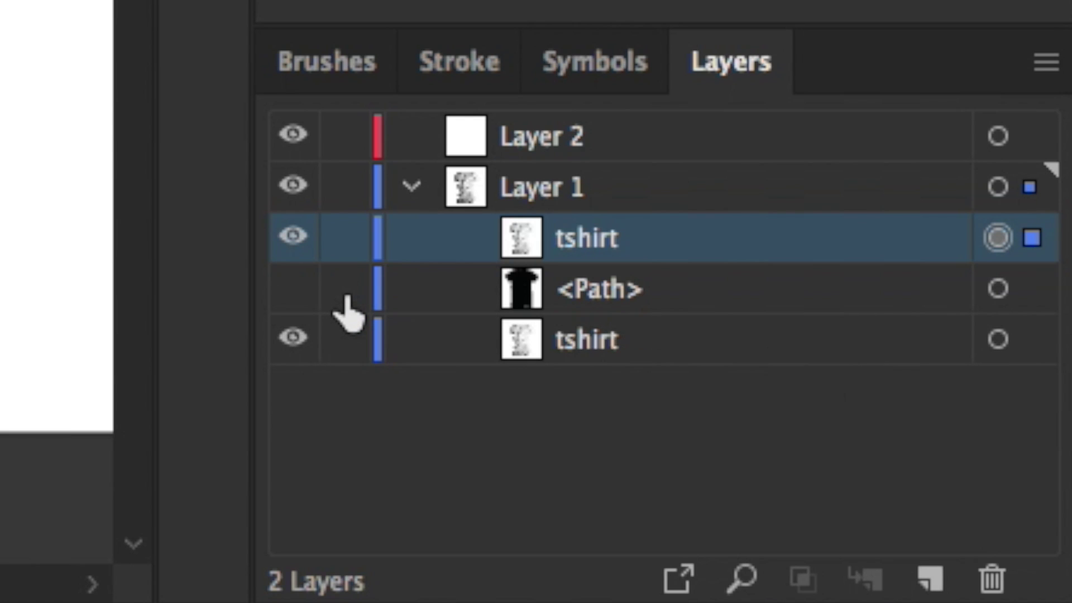
{"action": "left_click", "coordinate": [293, 287]}
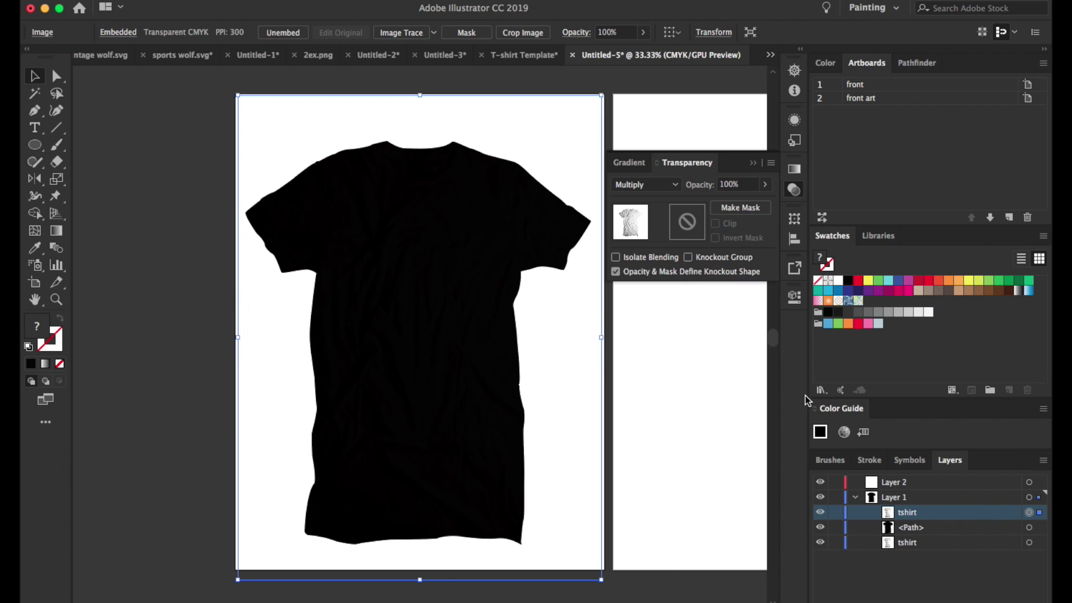
{"action": "left_click", "coordinate": [1029, 527]}
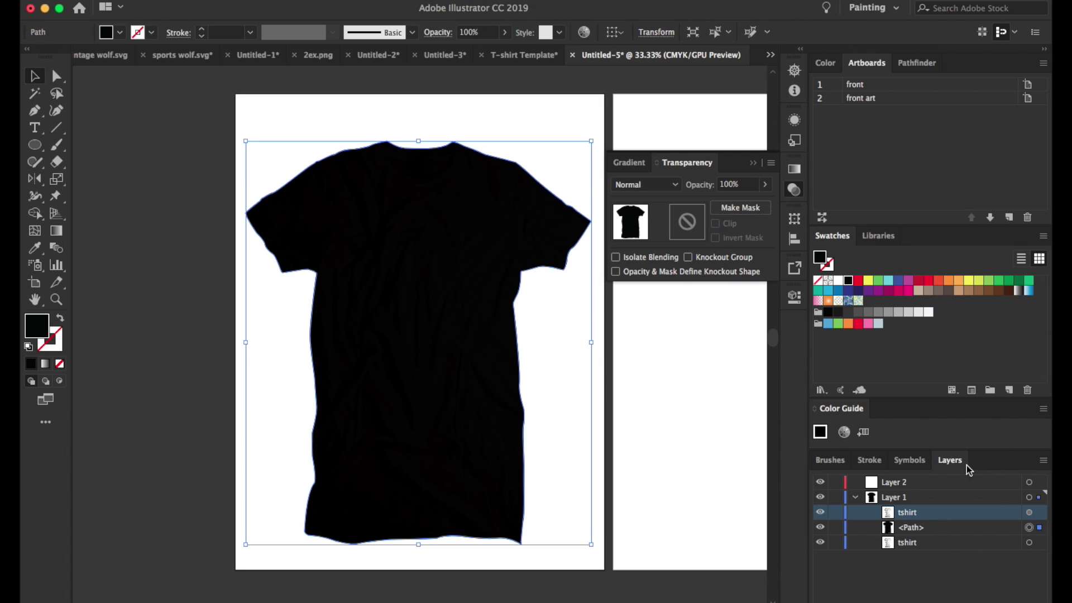
{"action": "left_click", "coordinate": [864, 323]}
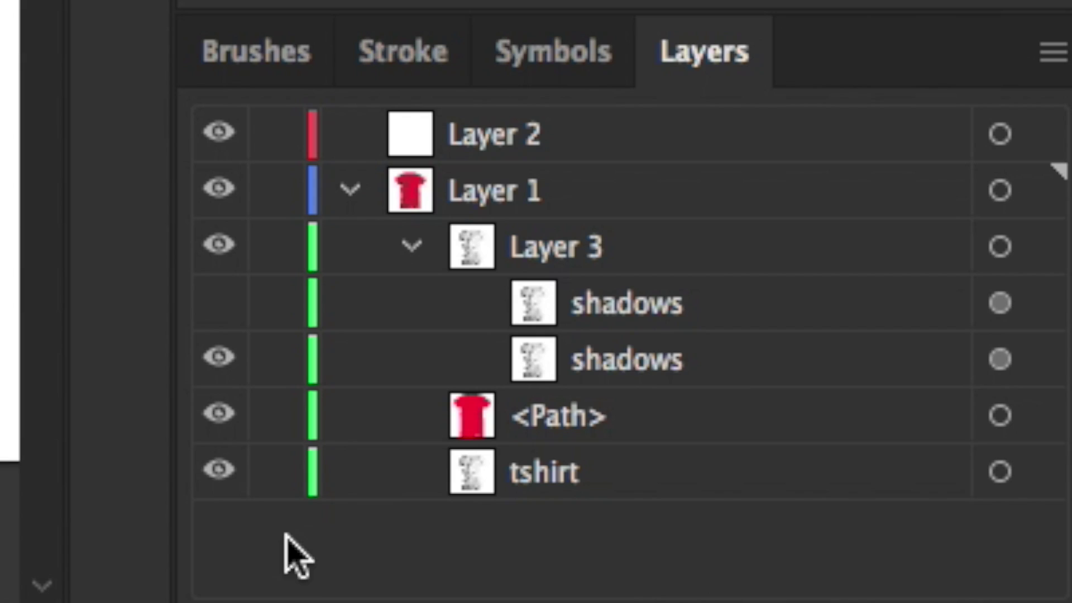
Rename Layer 1 to 'tshirt template', lock it, and select Layer 2.
{"action": "double_click", "coordinate": [512, 191]}
{"action": "type", "text": "tshirt template"}
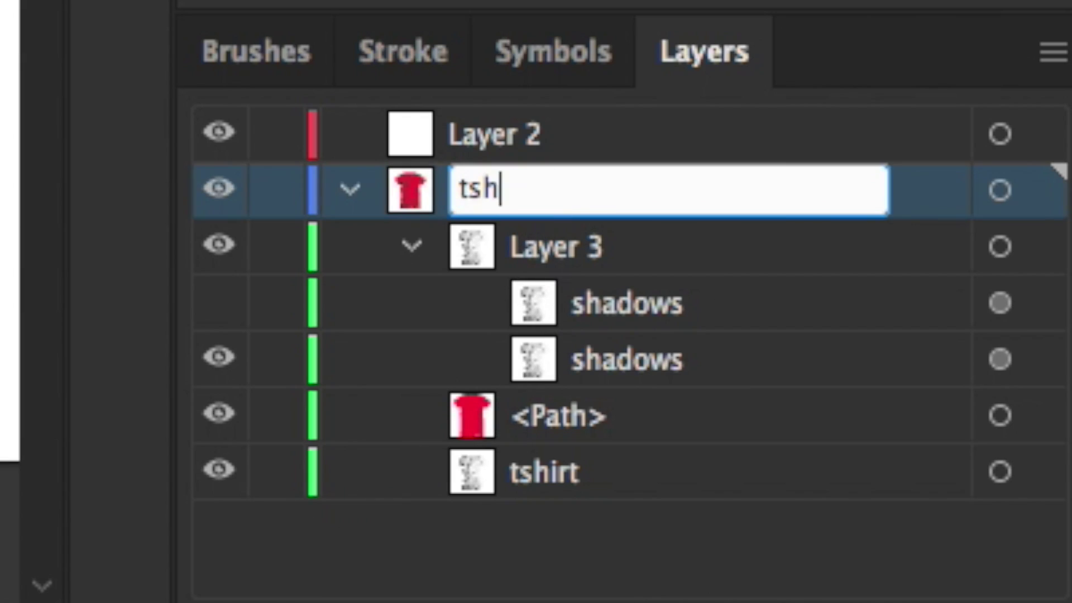
{"action": "key", "text": "Return"}
{"action": "left_click", "coordinate": [279, 191]}
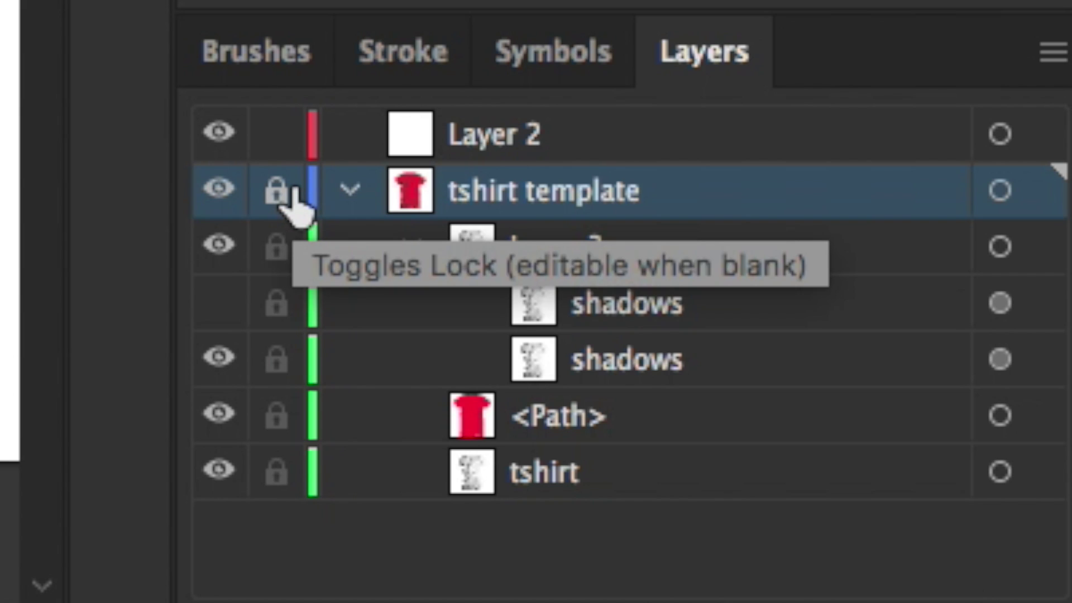
{"action": "left_click", "coordinate": [605, 137]}
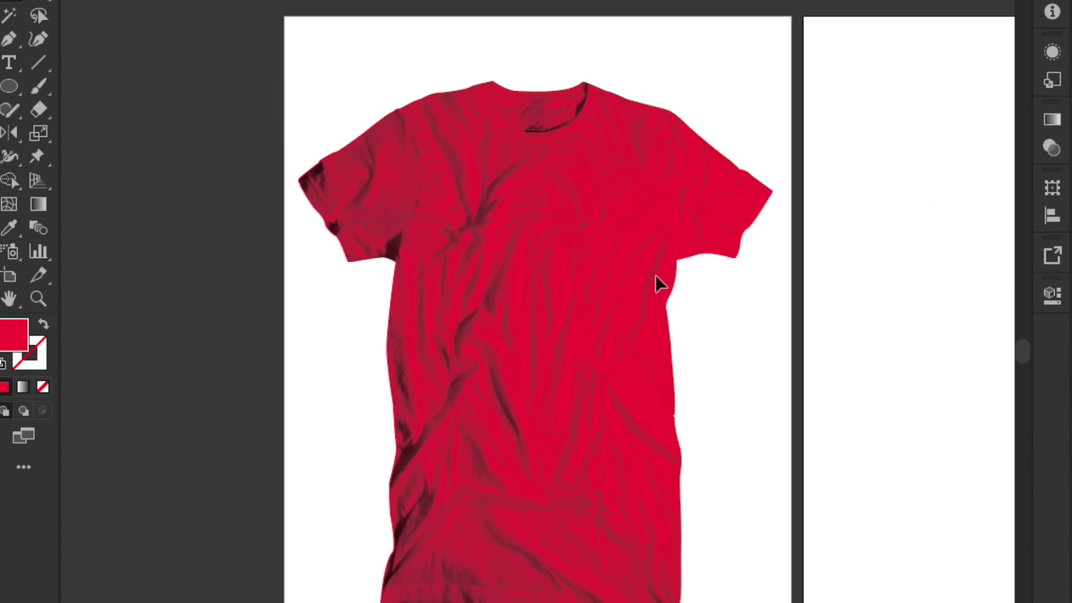
{"action": "scroll", "coordinate": [656, 278], "scroll_direction": "right", "scroll_amount": 5}
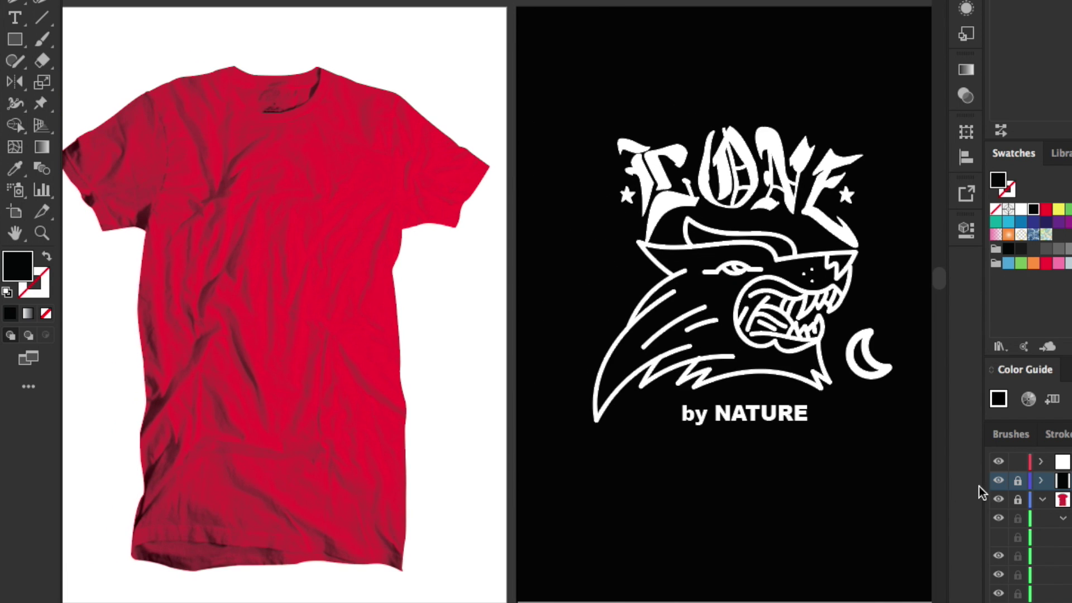
Unlock the 'tshirt template' layer.
{"action": "left_click", "coordinate": [1017, 499]}
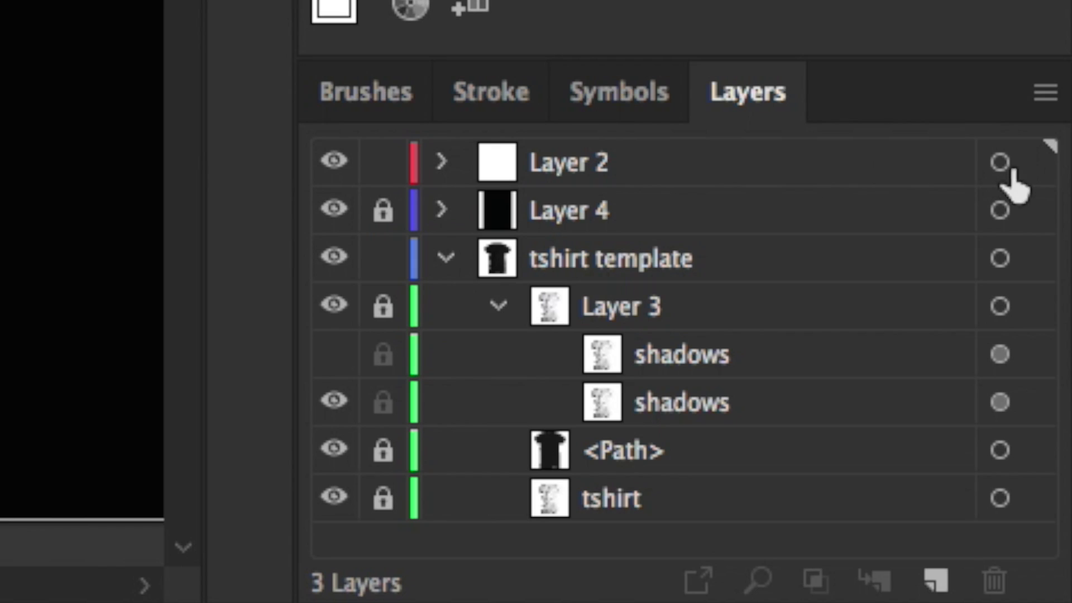
Lock Layer 2, add a new layer inside tshirt template, and paste the wolf artwork onto the shirt.
{"action": "left_click", "coordinate": [1028, 165]}
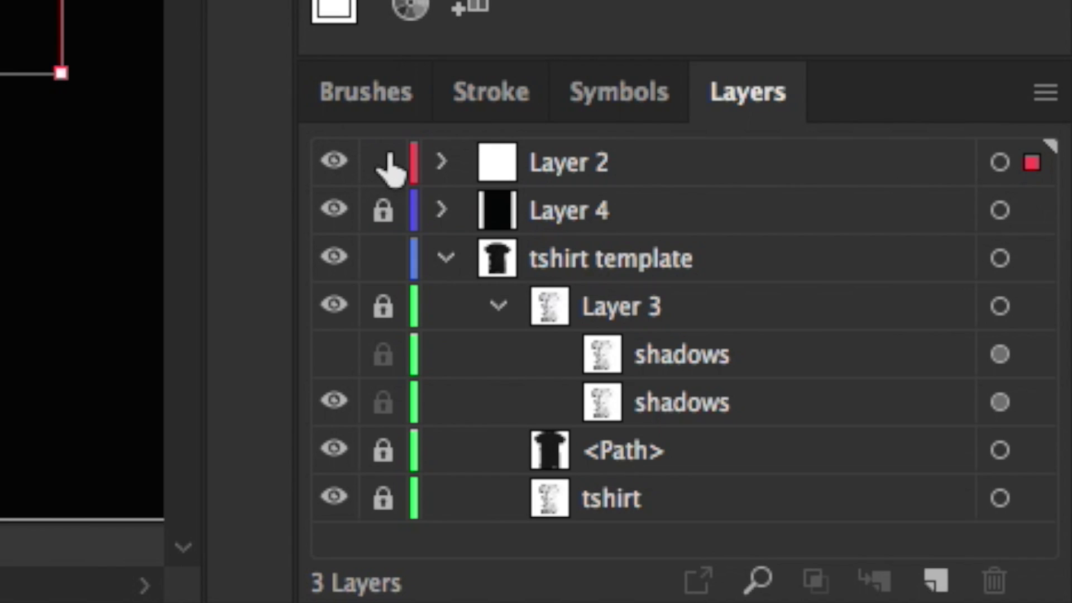
{"action": "left_click", "coordinate": [385, 165]}
{"action": "left_click", "coordinate": [651, 316]}
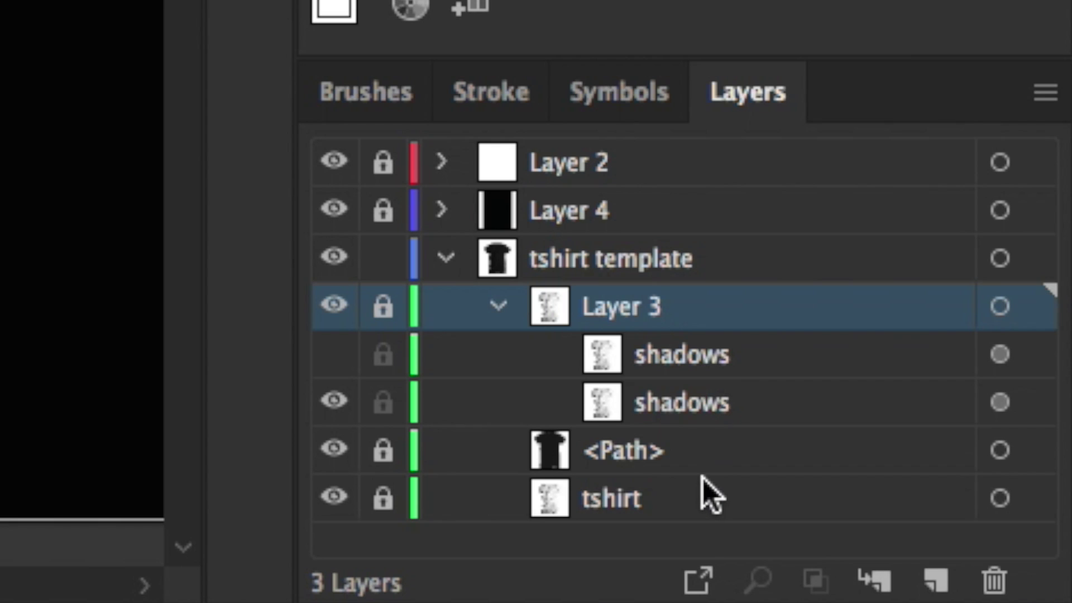
{"action": "left_click", "coordinate": [702, 449]}
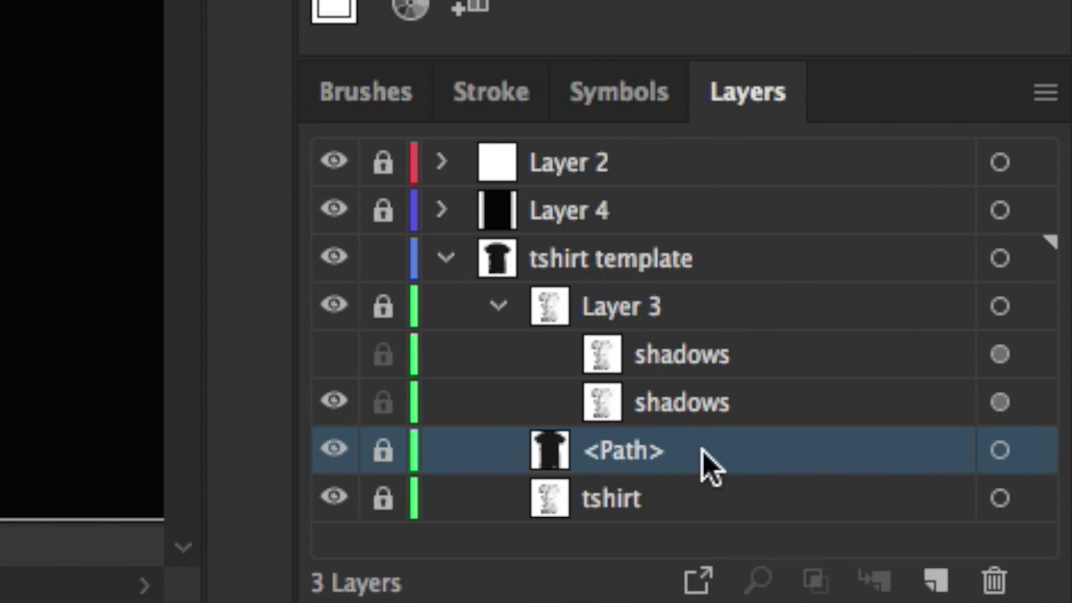
{"action": "left_click", "coordinate": [938, 581]}
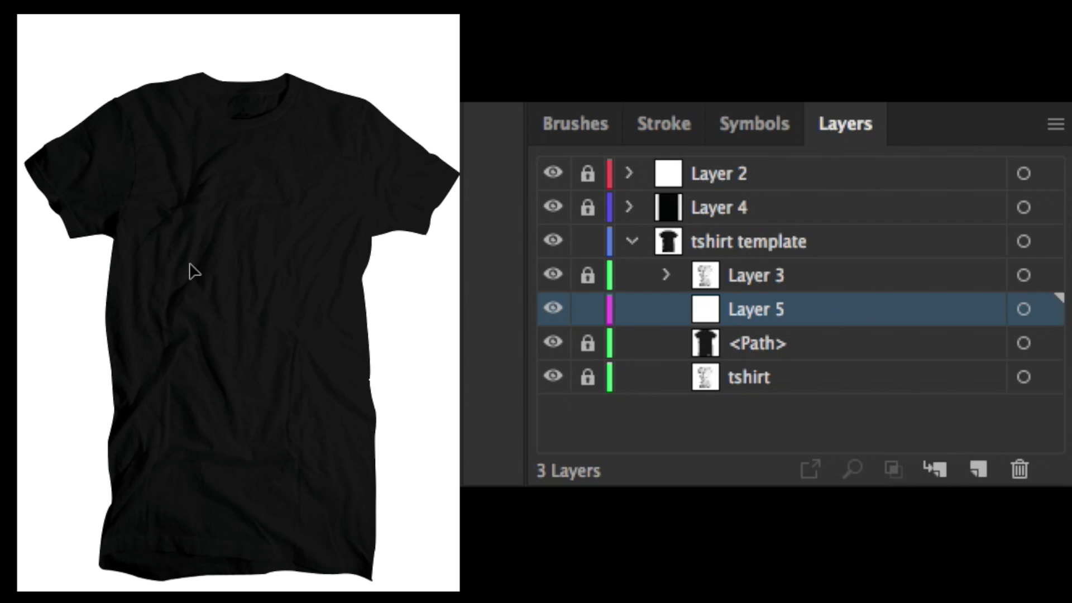
{"action": "key", "text": "ctrl+v"}
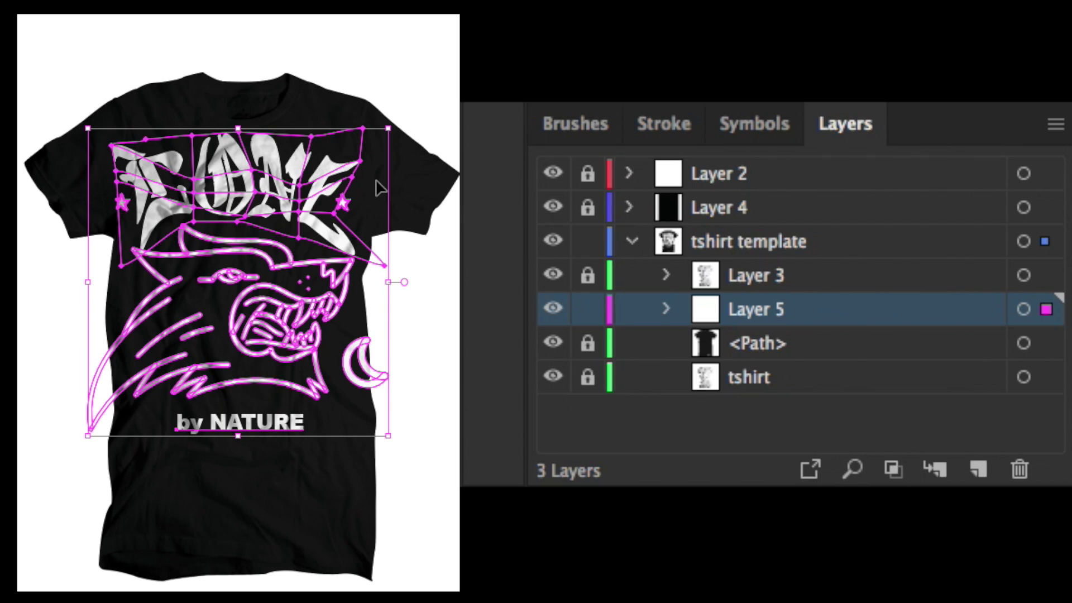